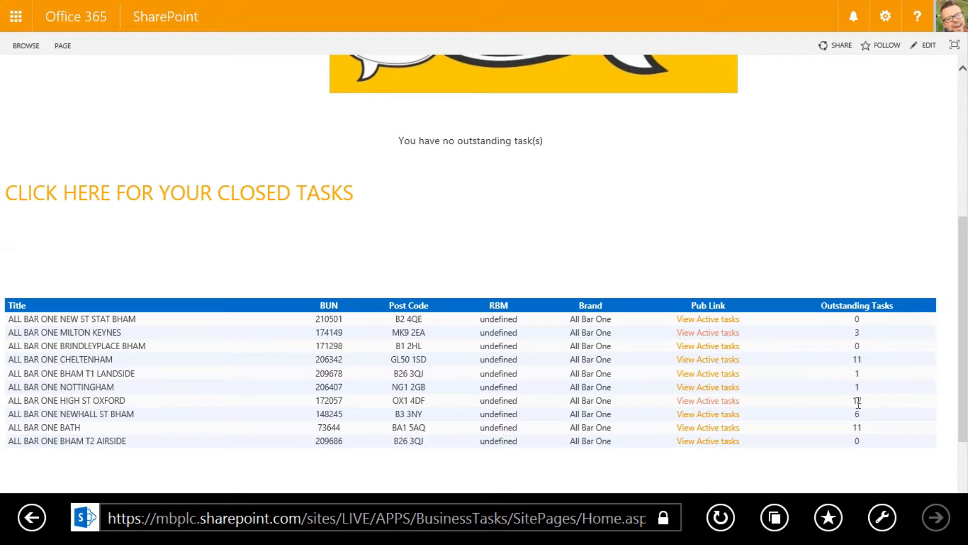
View the active tasks of All Bar One High St Oxford and return to the Business Tasks overview
click(700, 402)
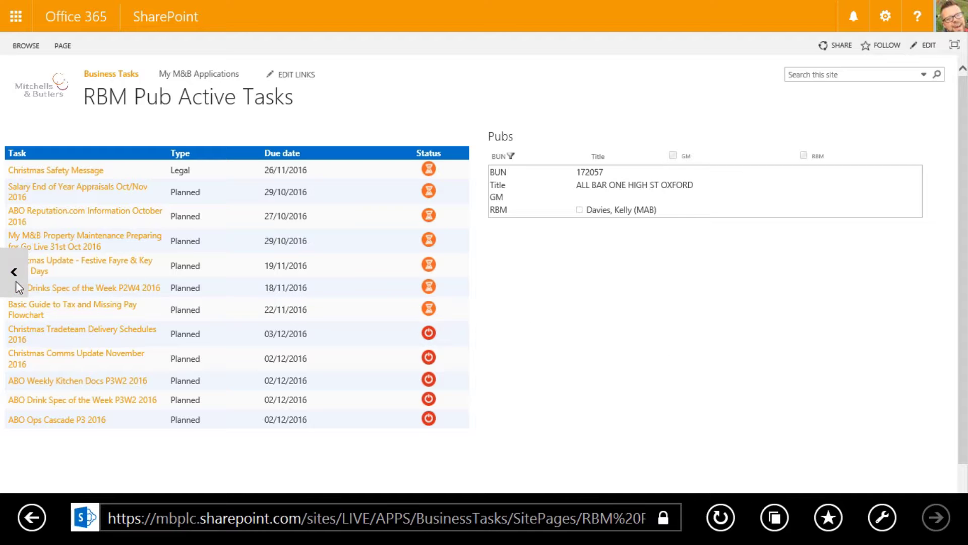
click(15, 281)
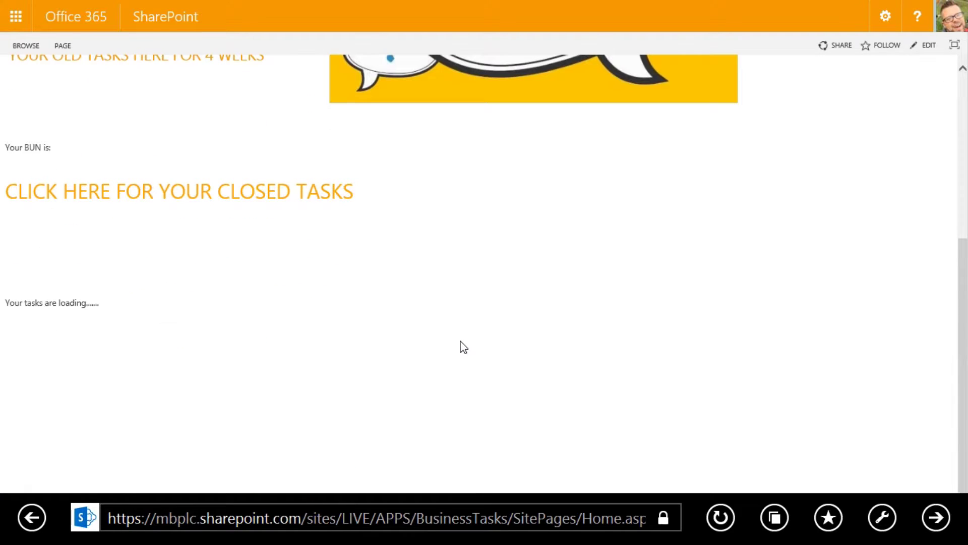
scroll(184, 393, down, 3)
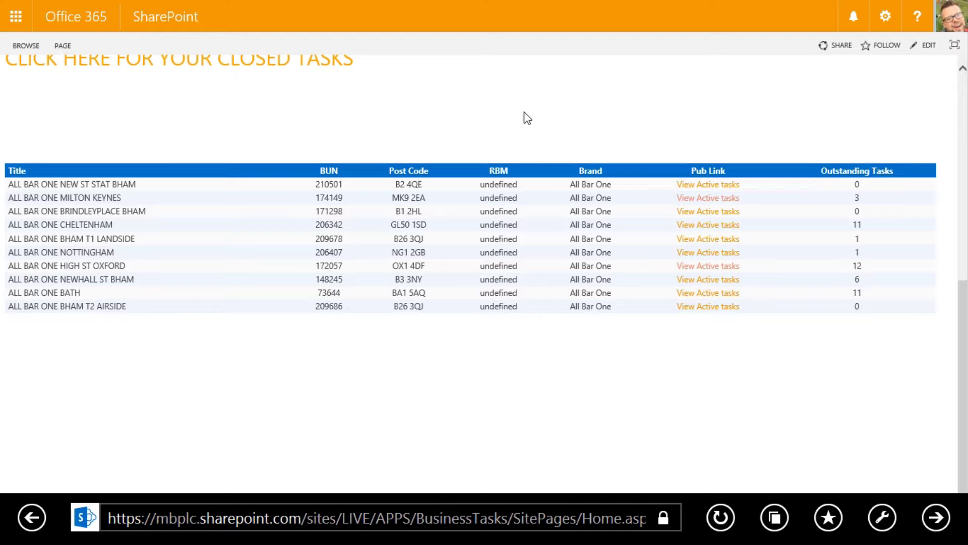
scroll(536, 114, up, 7)
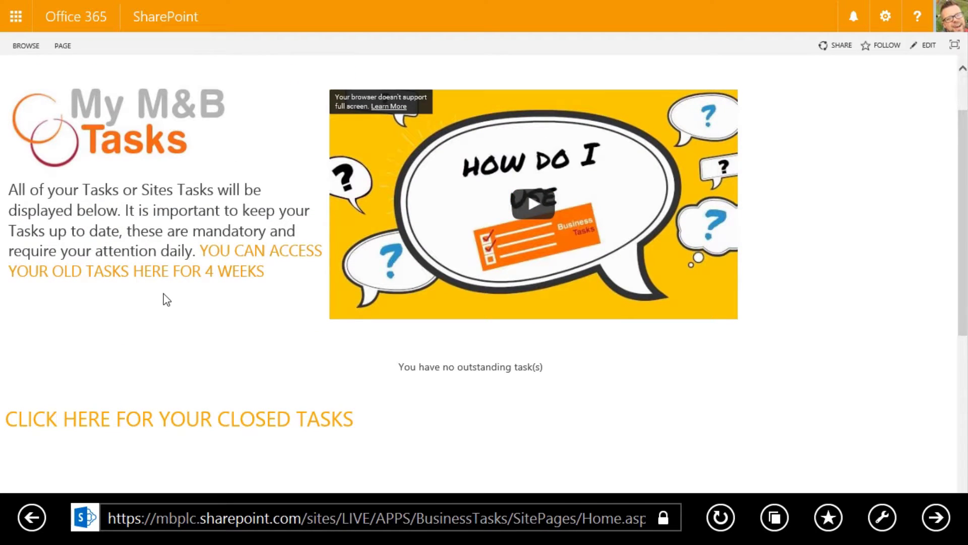
scroll(292, 325, up, 2)
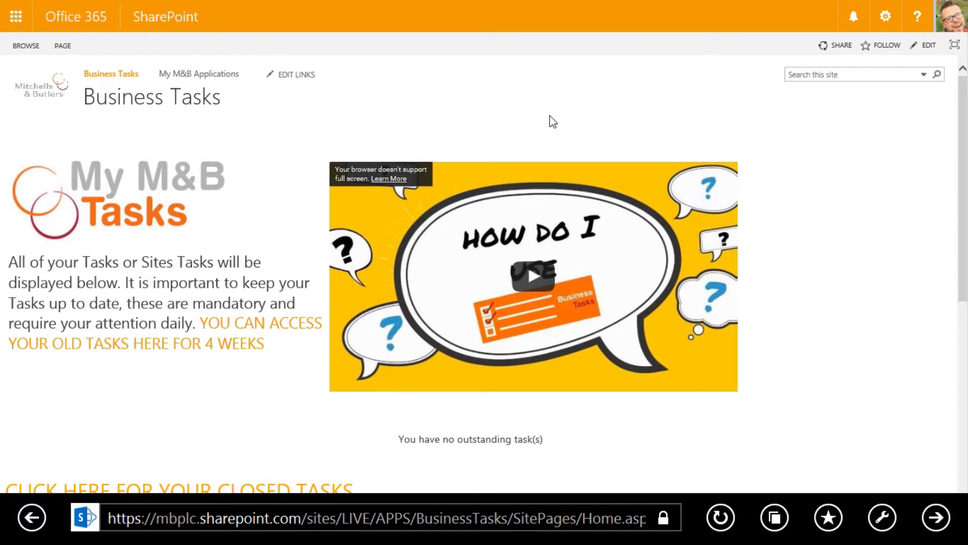
Go to the My M&B Applications home page and pin it to the Start screen under the name MabApps
click(175, 75)
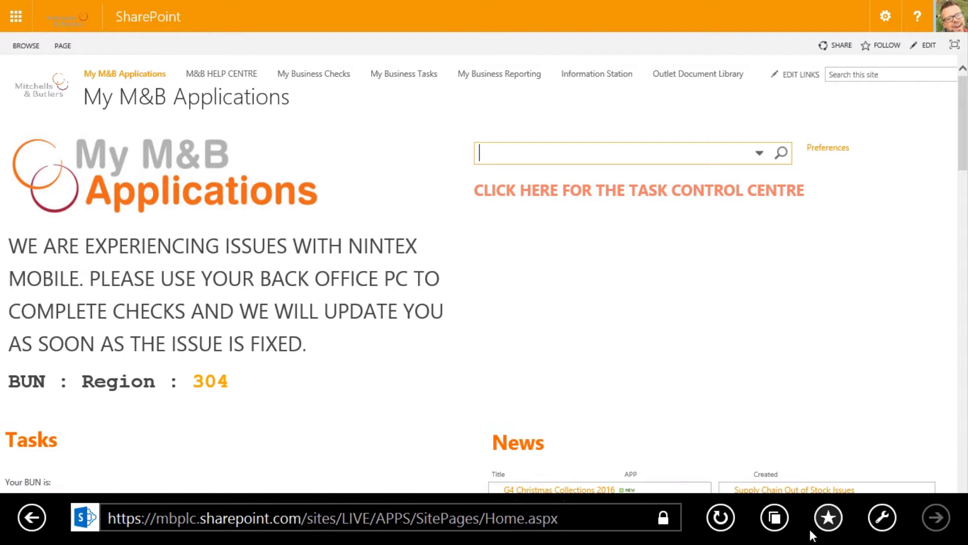
click(828, 517)
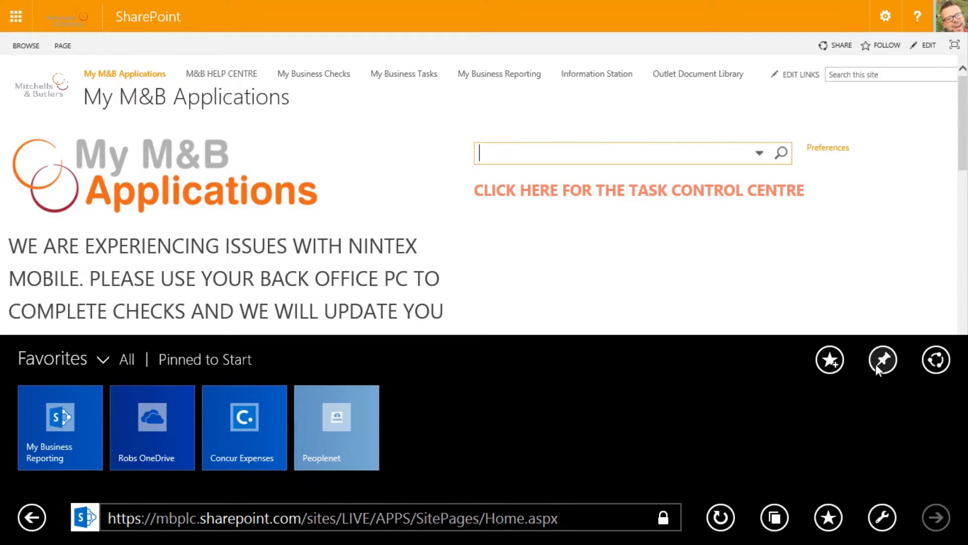
click(885, 365)
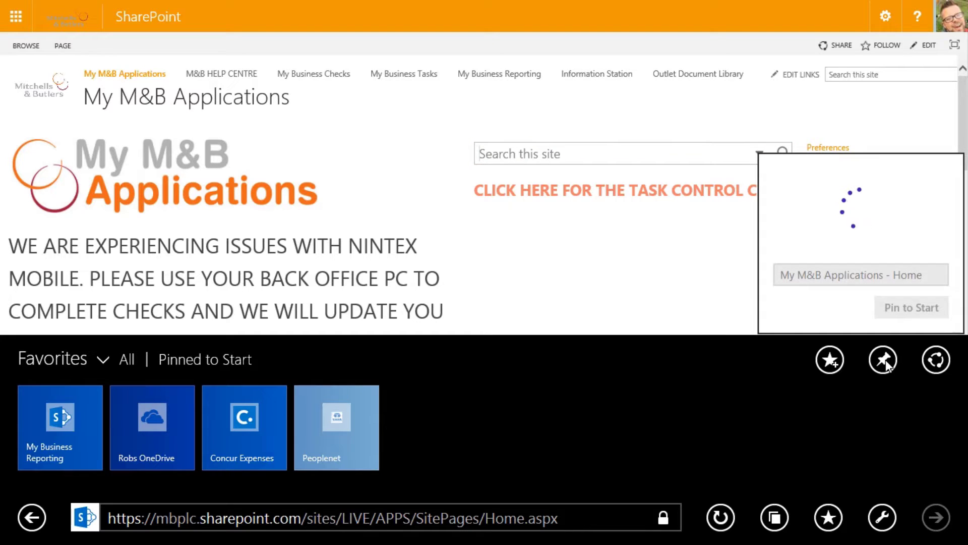
triple_click(865, 276)
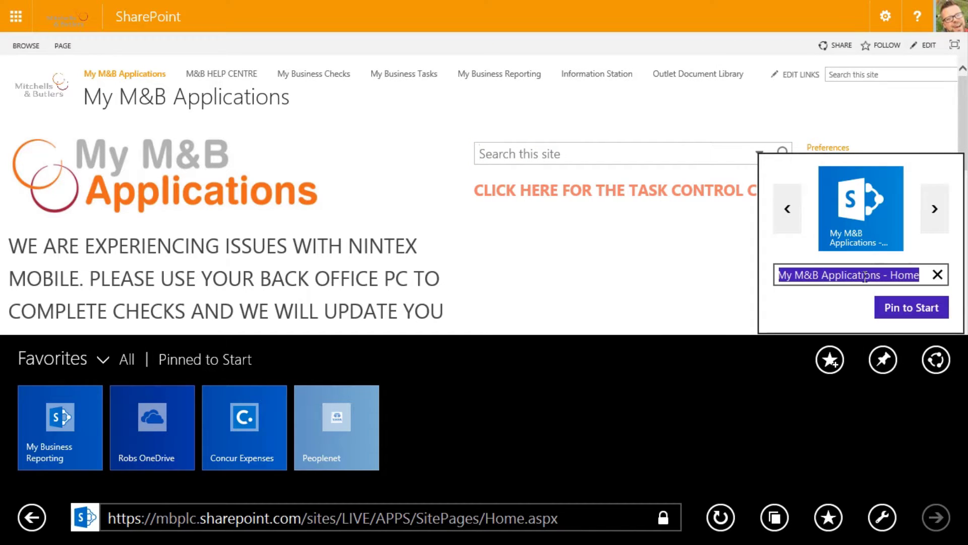
text(MabApps)
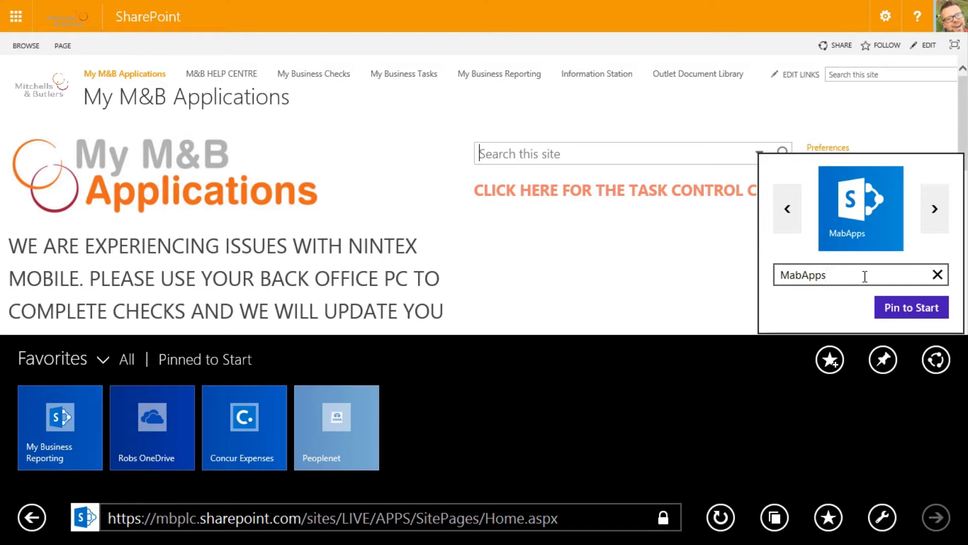
click(916, 309)
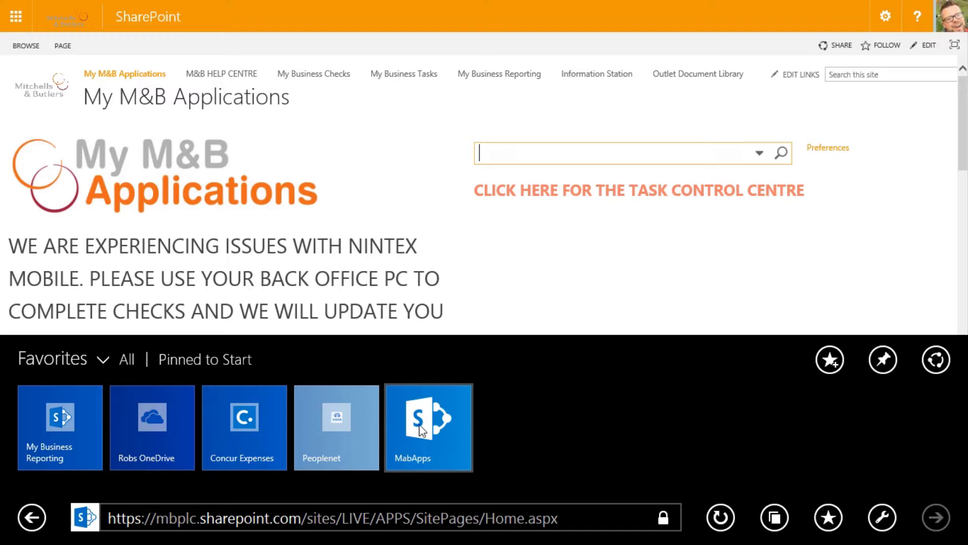
Check the MabApps tile on the Start screen and go back to look over the My M&B Applications page
key(super)
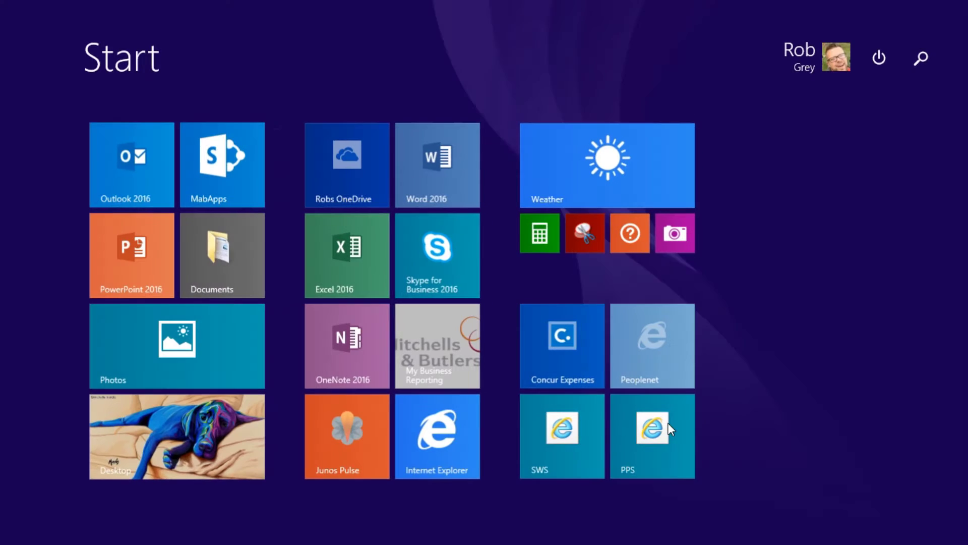
mouse_move(212, 189)
mouse_down()
mouse_move(171, 378)
mouse_move(447, 441)
mouse_move(657, 371)
mouse_move(709, 236)
mouse_move(304, 205)
mouse_move(235, 195)
mouse_move(209, 171)
mouse_up()
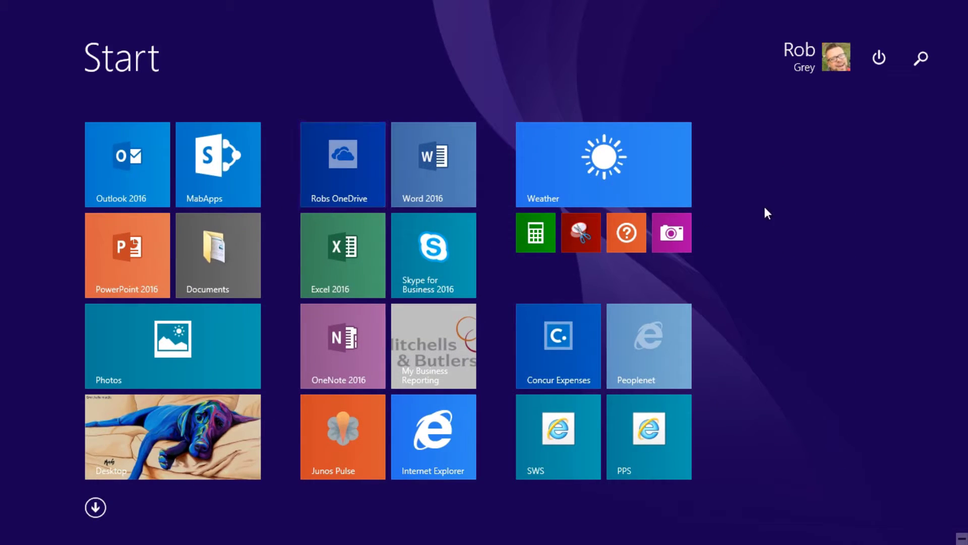
key(super)
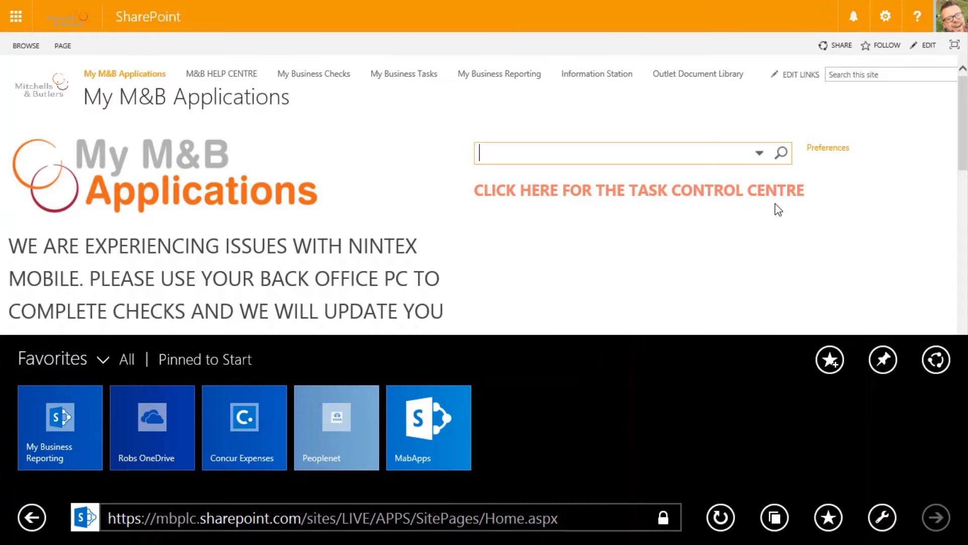
click(392, 126)
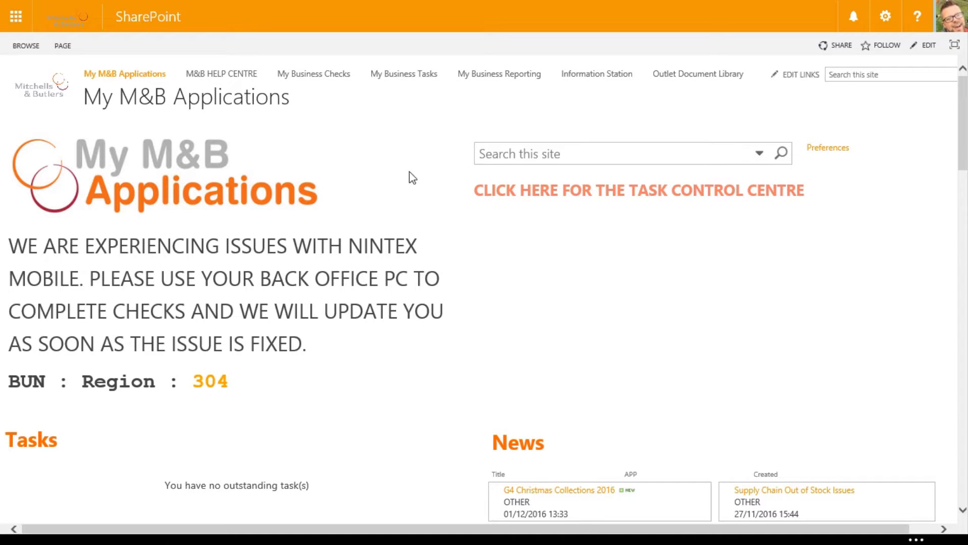
scroll(423, 348, down, 7)
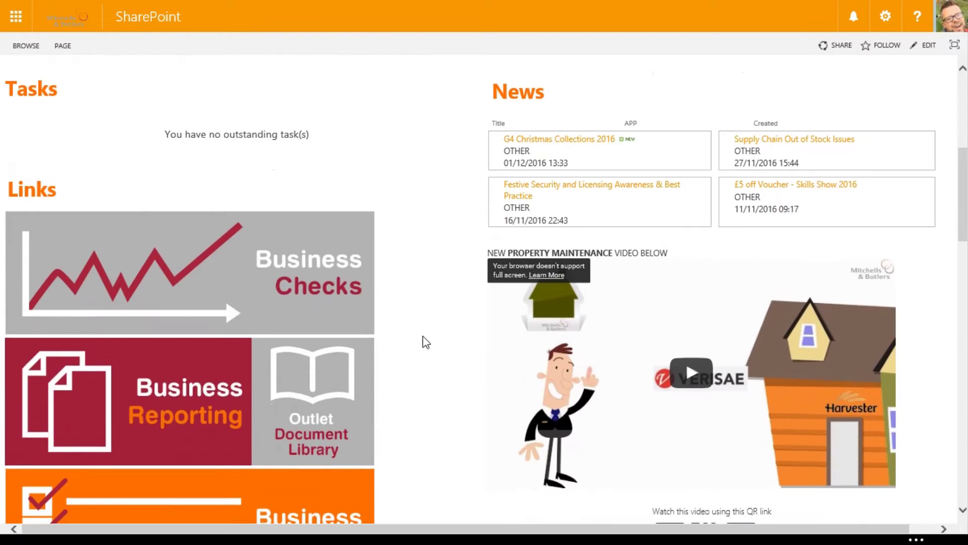
scroll(424, 343, up, 7)
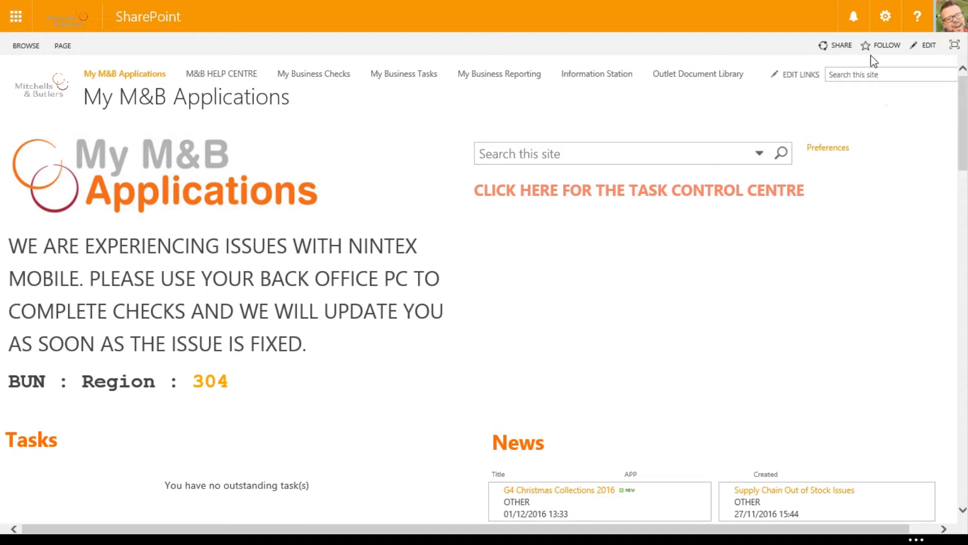
Open the additional information of the signed-in account's profile for editing
mouse_move(912, 130)
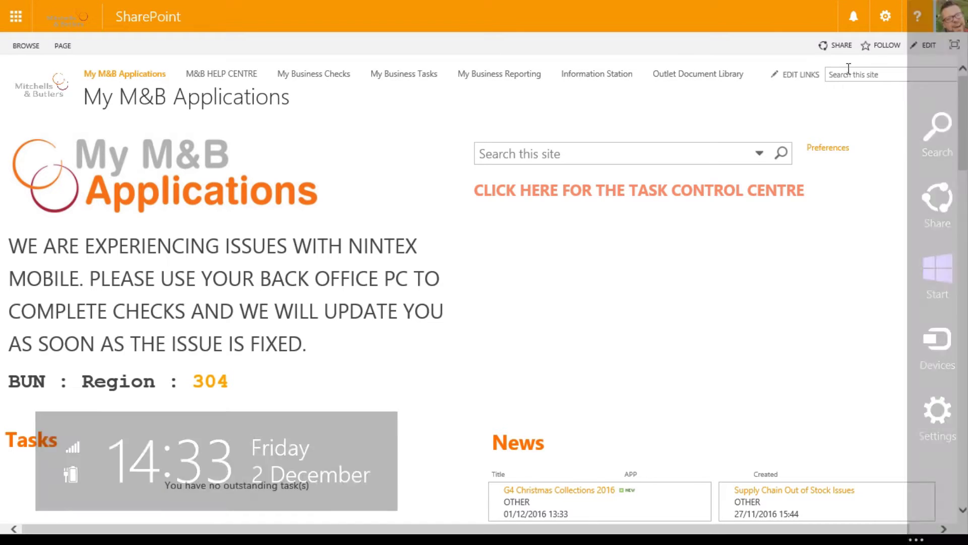
click(951, 16)
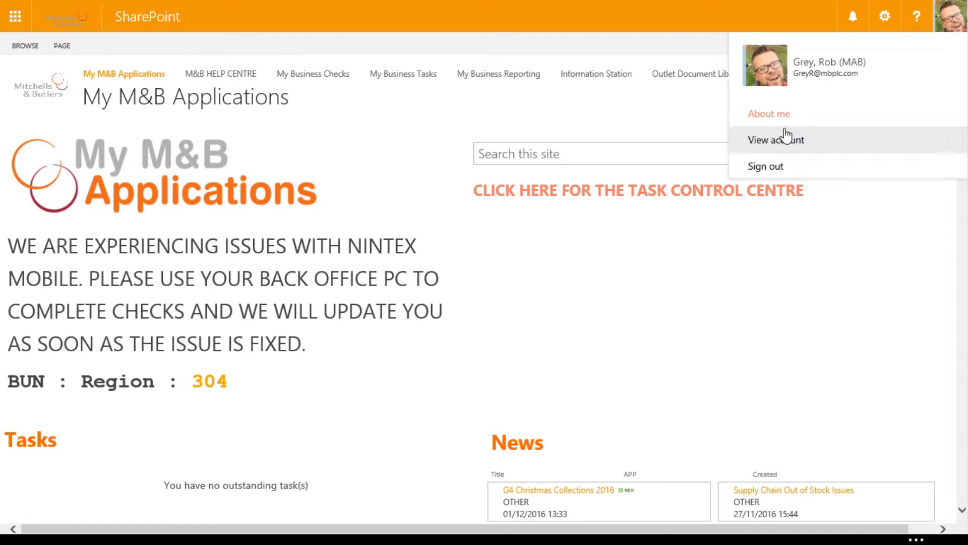
click(770, 114)
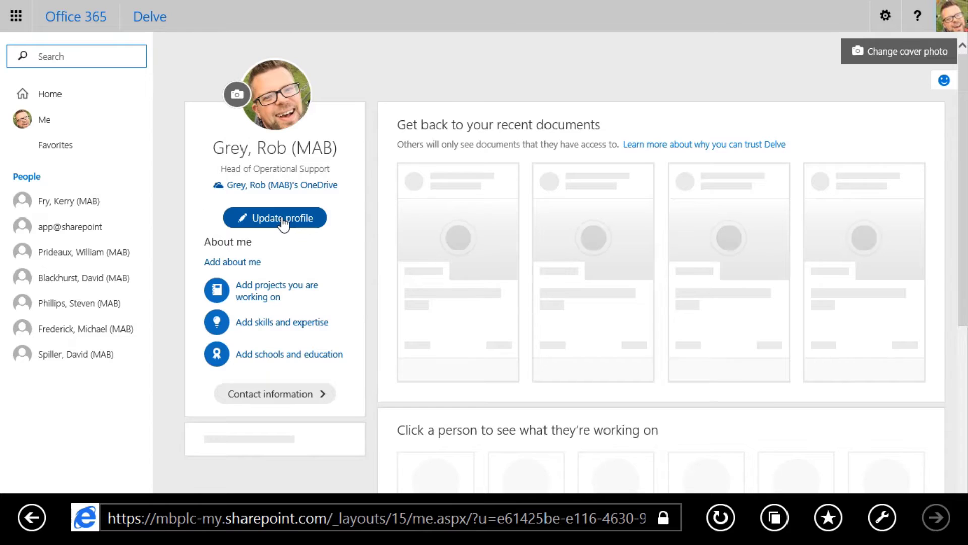
click(283, 221)
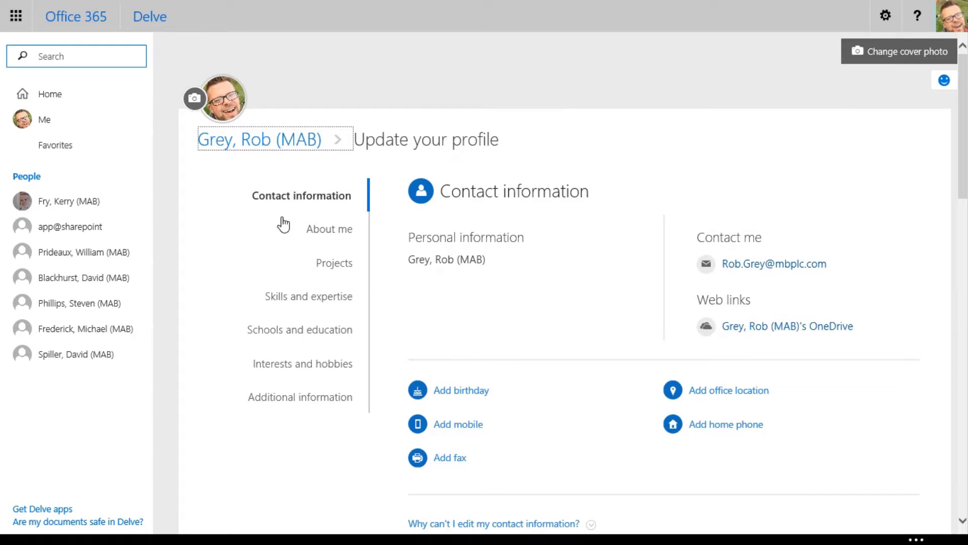
click(304, 402)
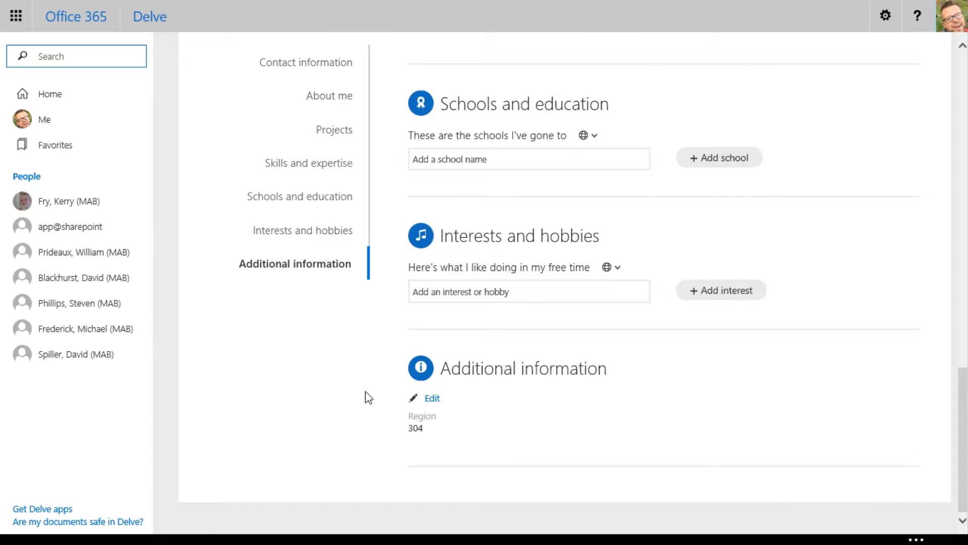
click(431, 398)
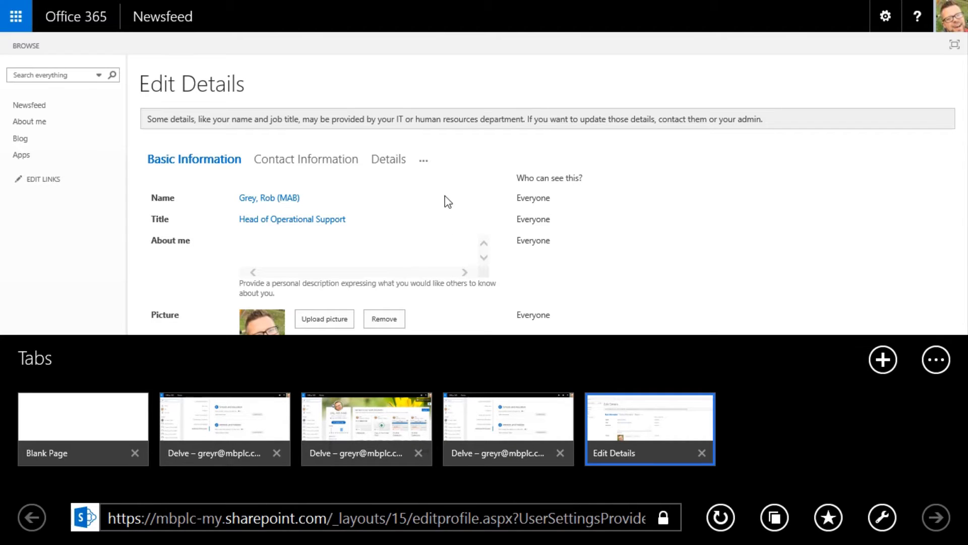
Set the Region custom property to 301 and save the profile changes
click(425, 161)
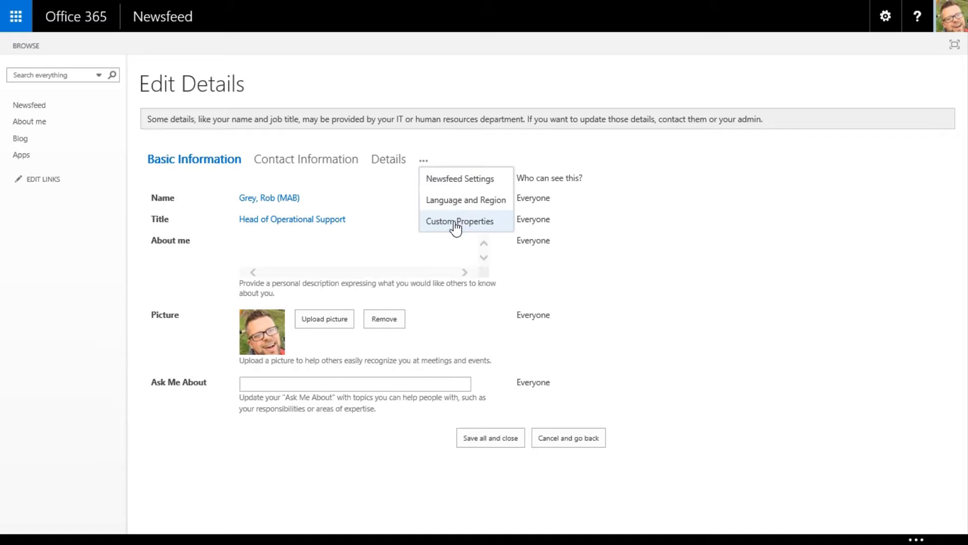
click(456, 222)
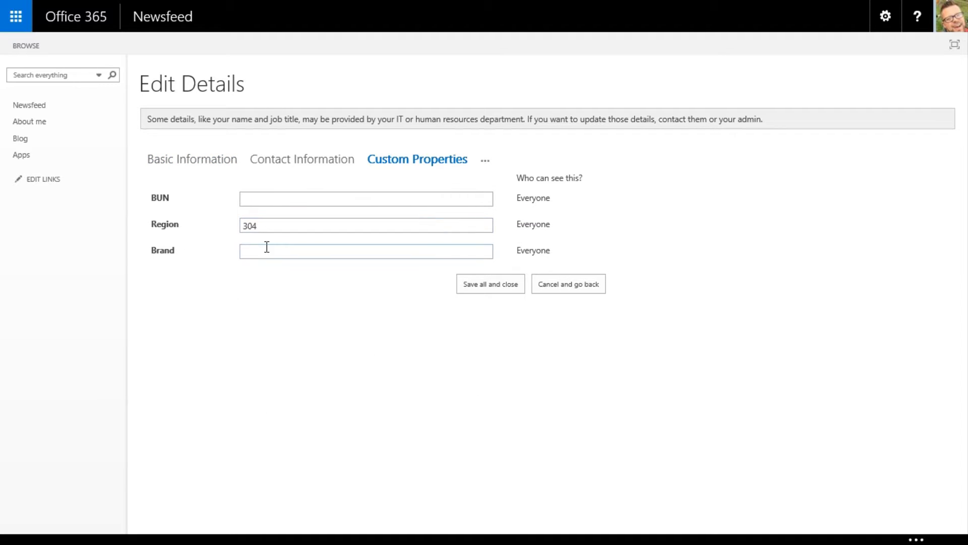
click(295, 227)
key(BackSpace)
text(1)
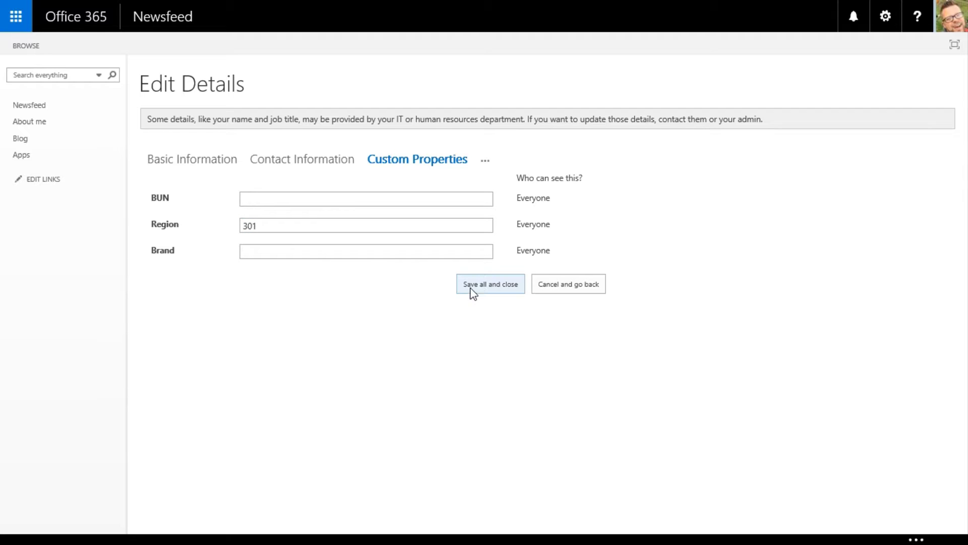
click(483, 284)
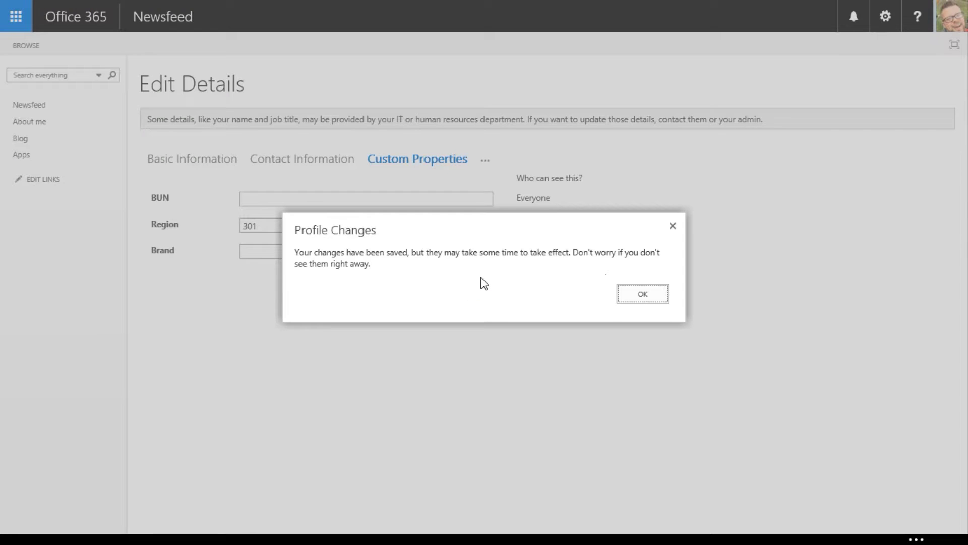
click(646, 297)
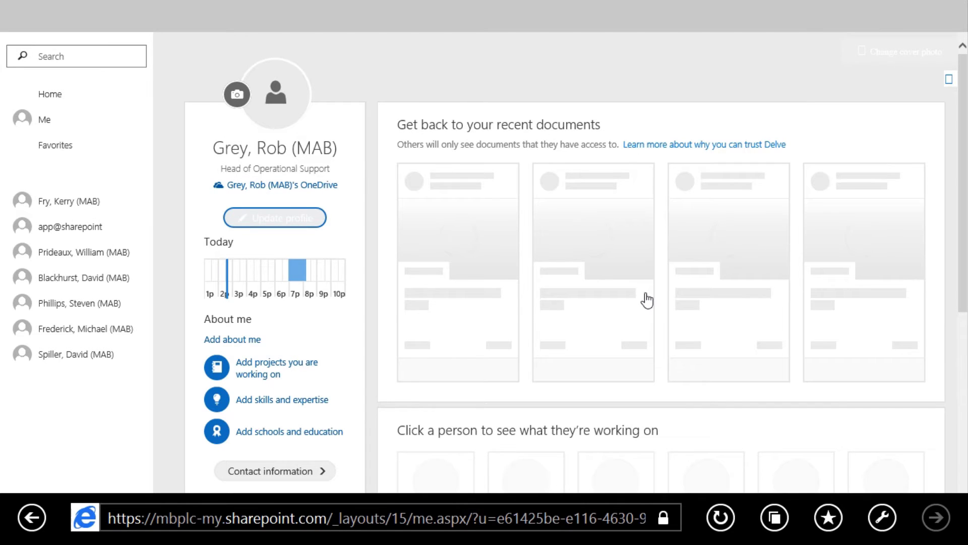
Reopen My M&B Applications from the MabApps tile on the Start screen and go to the Business Tasks page
mouse_move(454, 1)
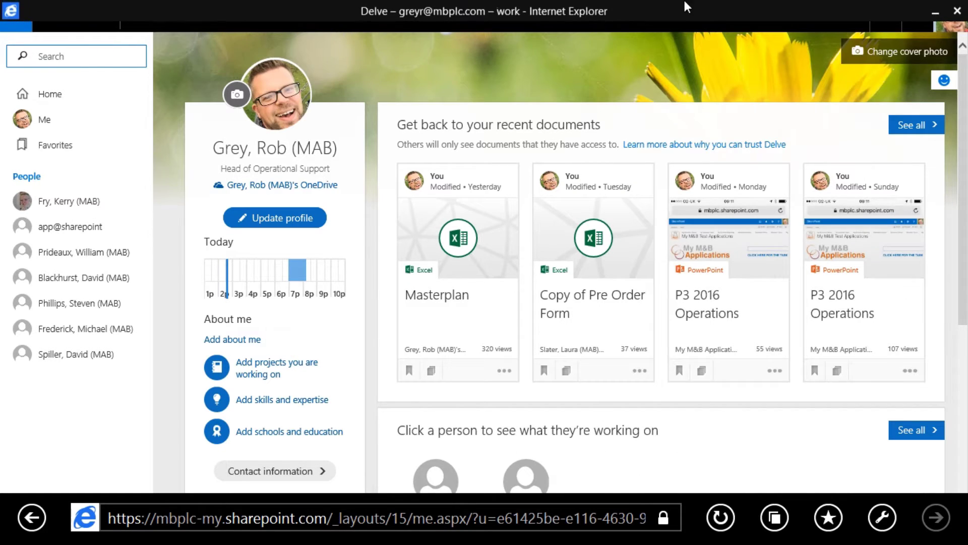
key(super)
click(228, 163)
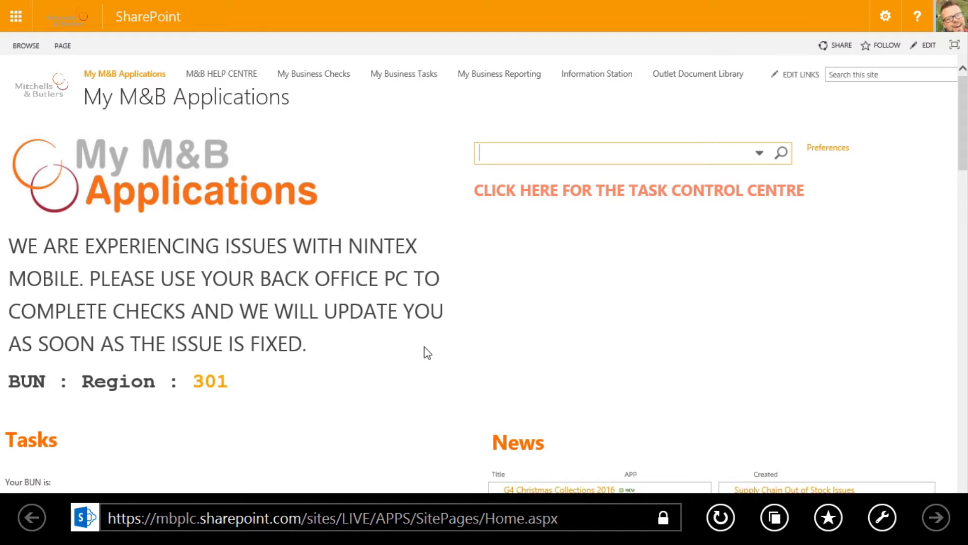
scroll(424, 347, down, 3)
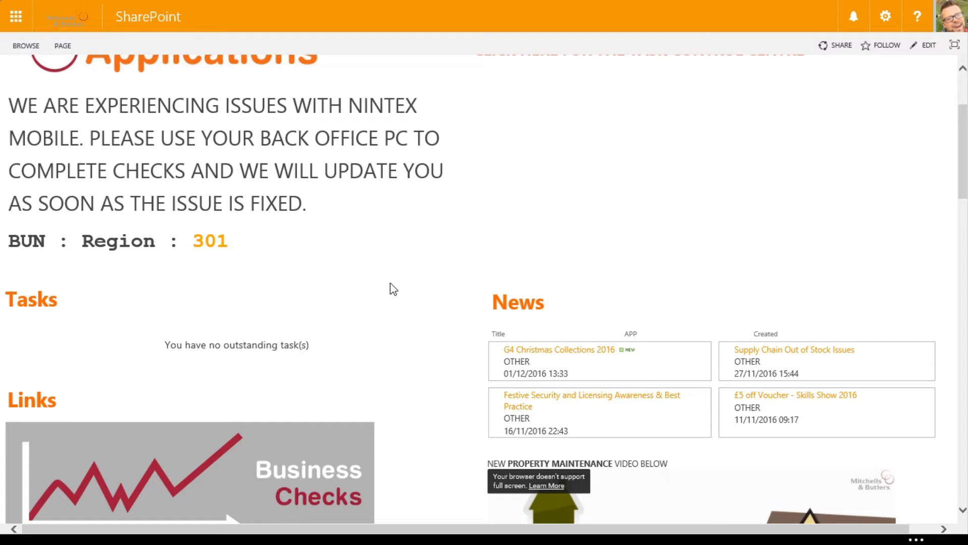
scroll(429, 264, down, 5)
scroll(418, 303, down, 1)
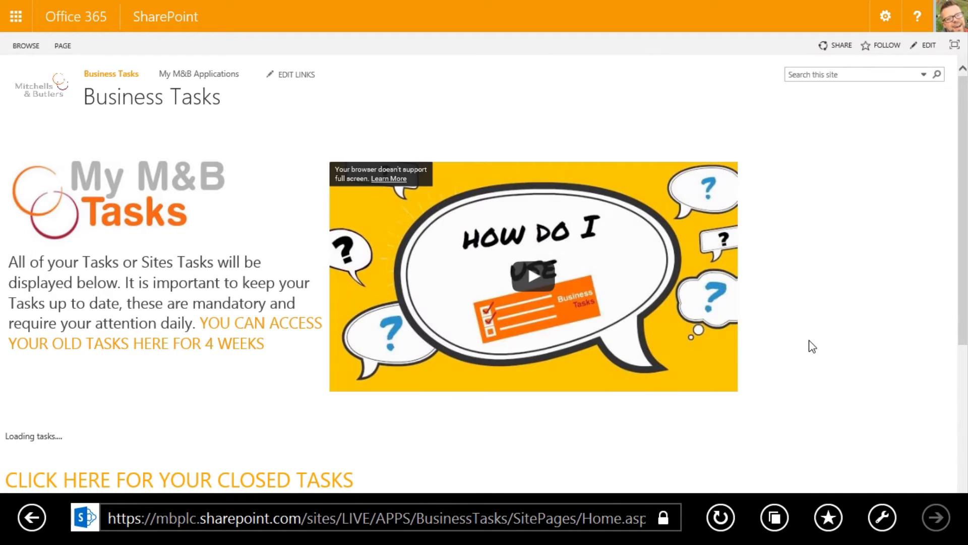
Examine the region's pub list and its outstanding tasks on the Business Tasks page
scroll(812, 347, down, 4)
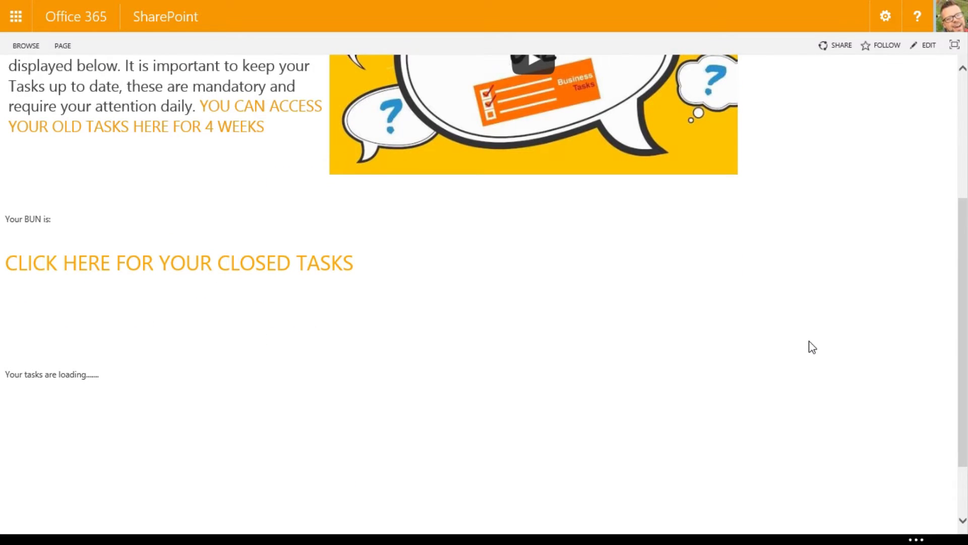
scroll(812, 348, down, 3)
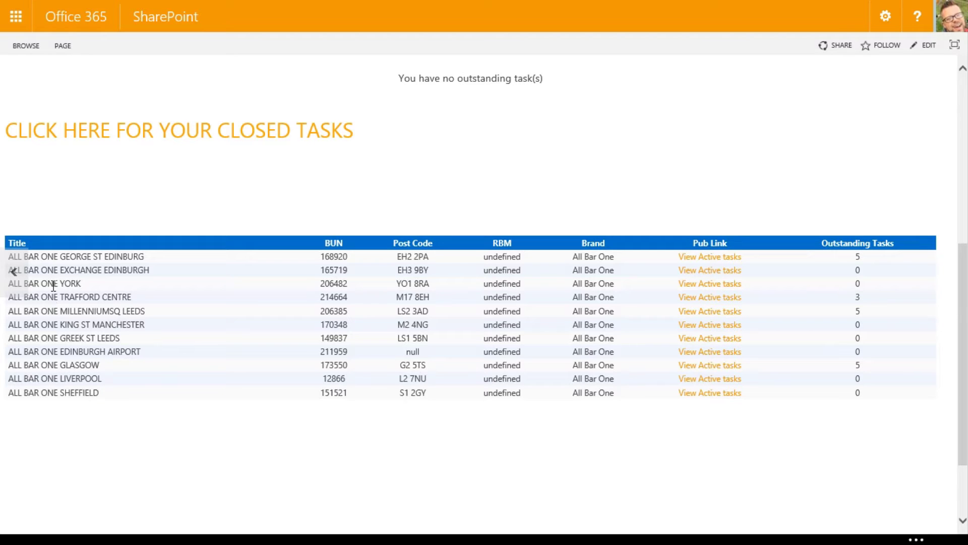
scroll(316, 388, up, 2)
scroll(316, 389, up, 4)
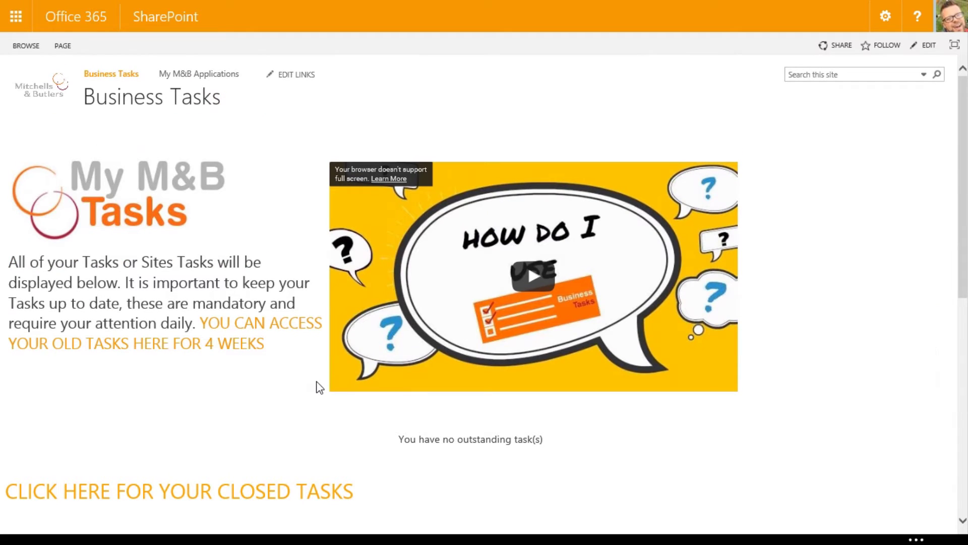
Go to My M&B Applications, open the RBM Targeting page and review the region's sales target and spend tables
click(172, 76)
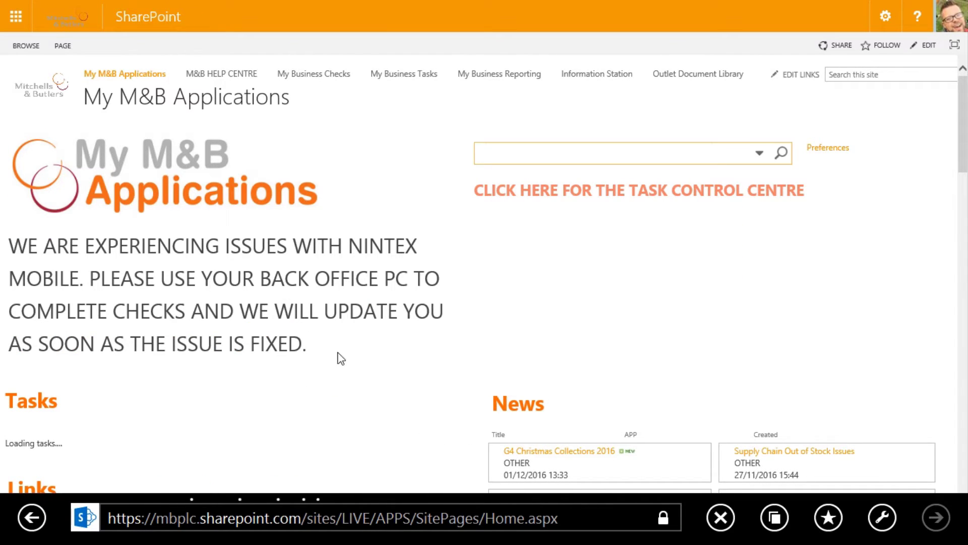
scroll(386, 318, down, 20)
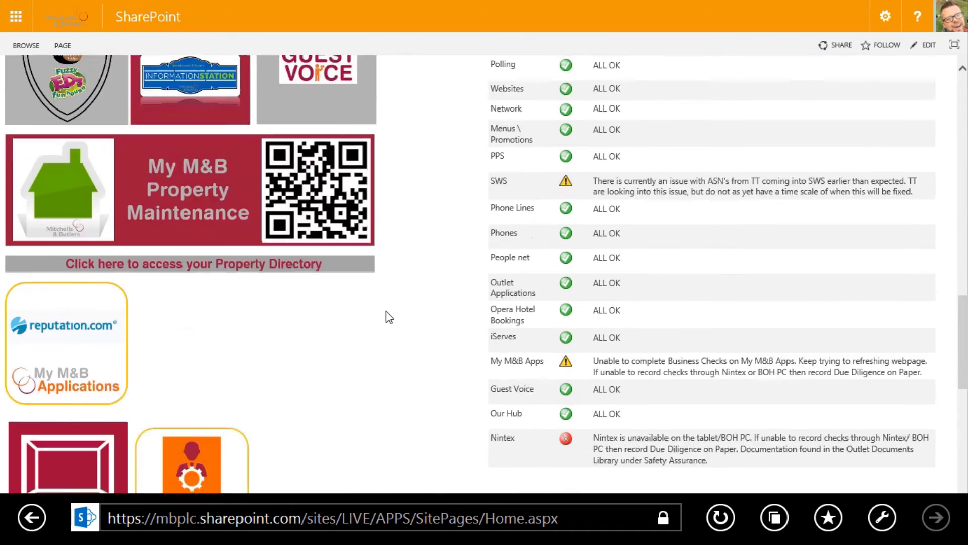
scroll(329, 389, down, 3)
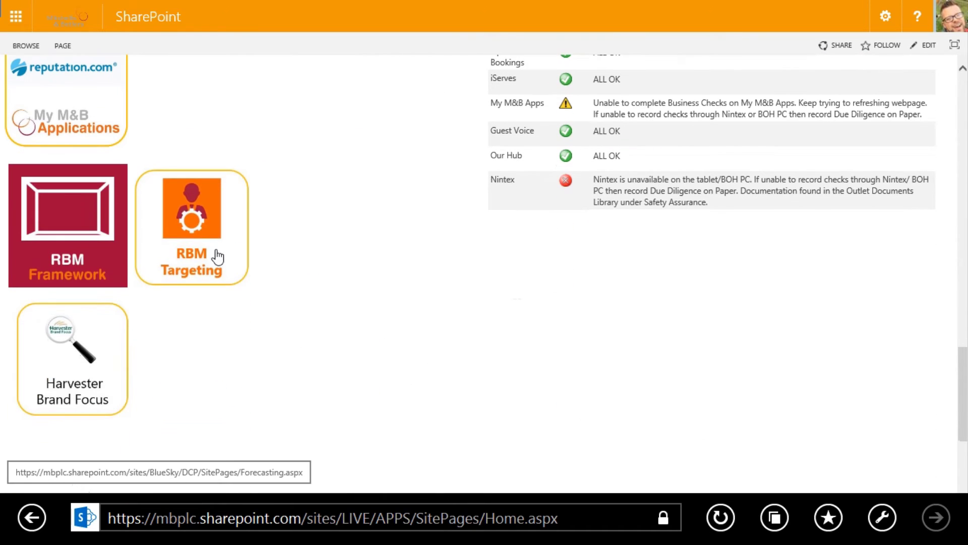
click(184, 211)
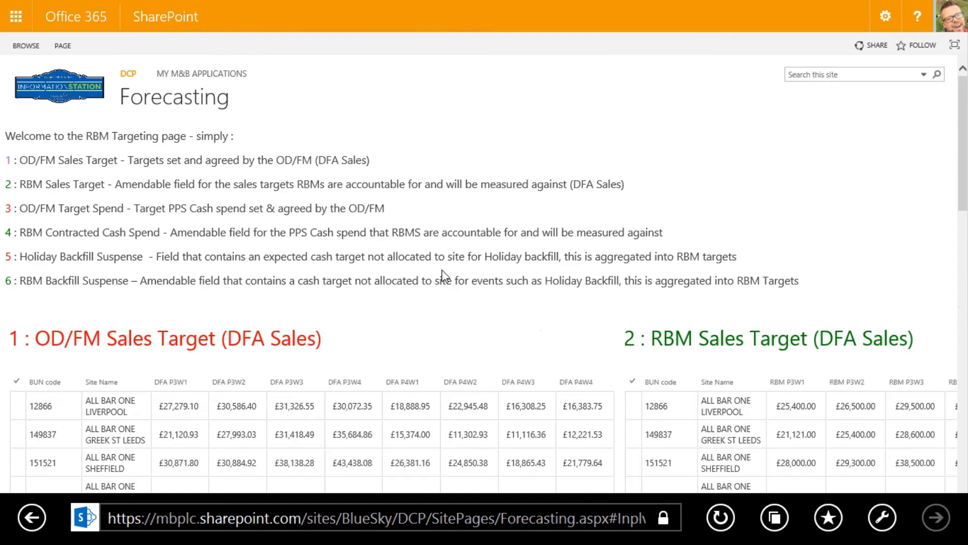
scroll(463, 246, down, 3)
scroll(464, 247, down, 15)
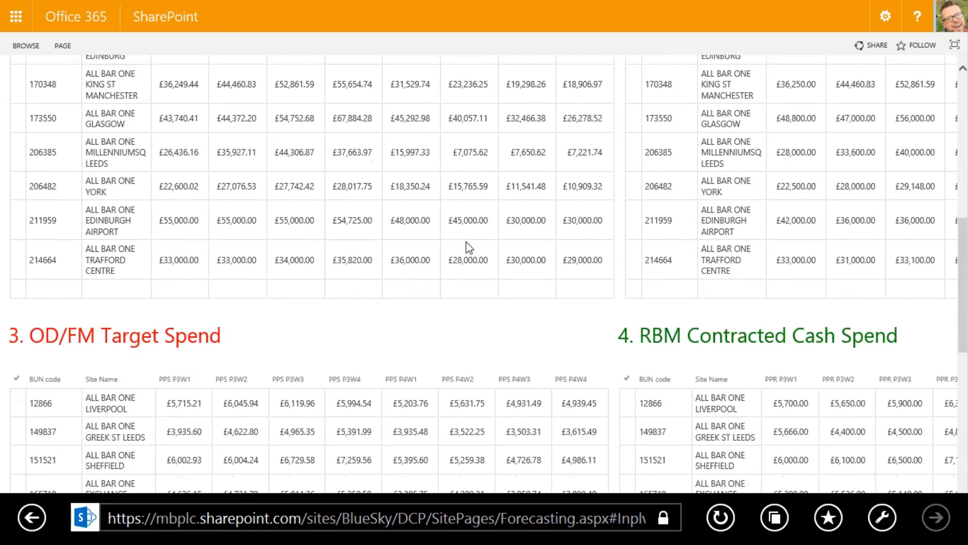
scroll(471, 247, up, 18)
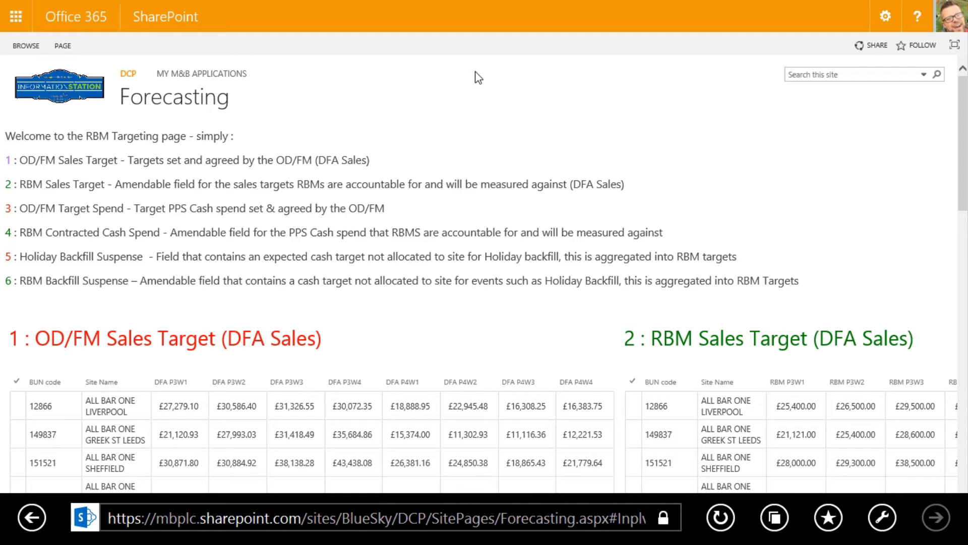
Return to My M&B Applications and open the additional information of the signed-in account's profile for editing
click(190, 77)
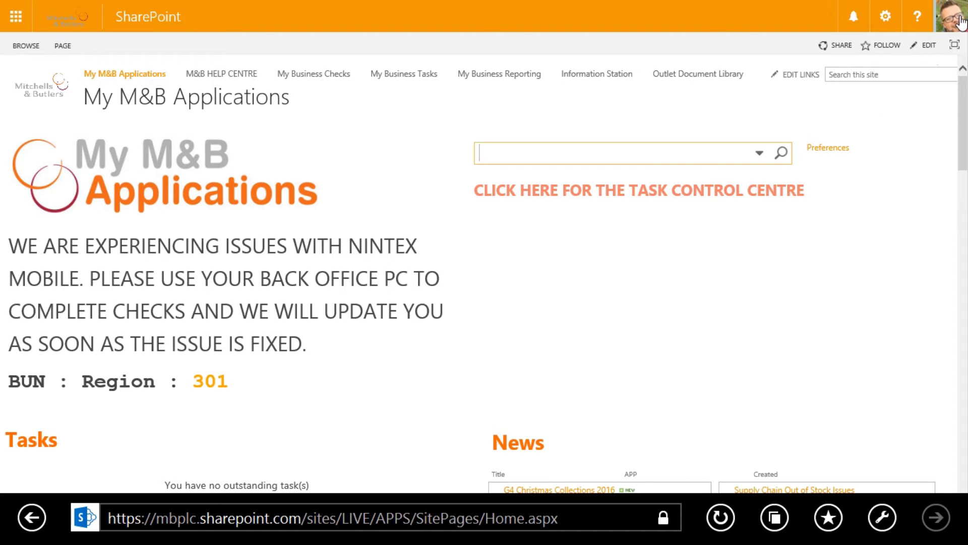
click(943, 29)
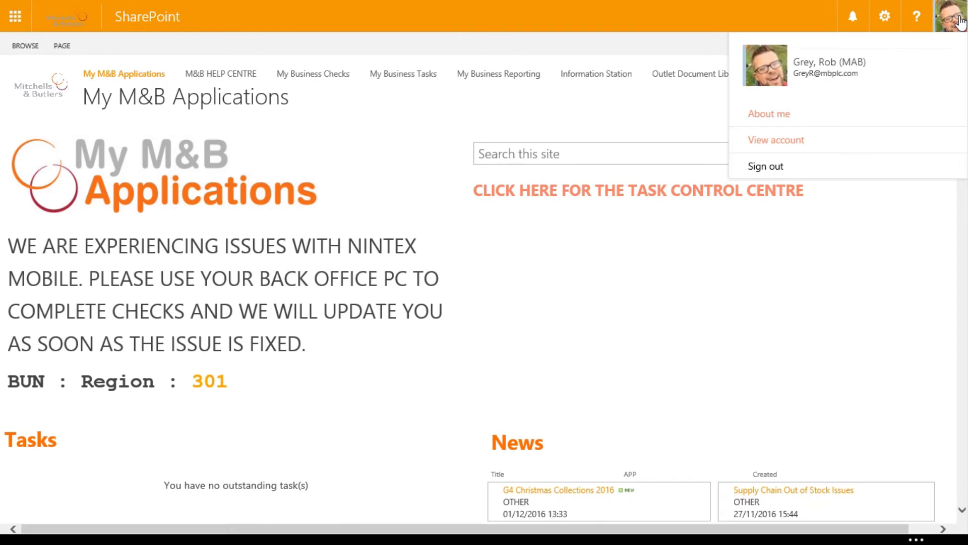
click(782, 115)
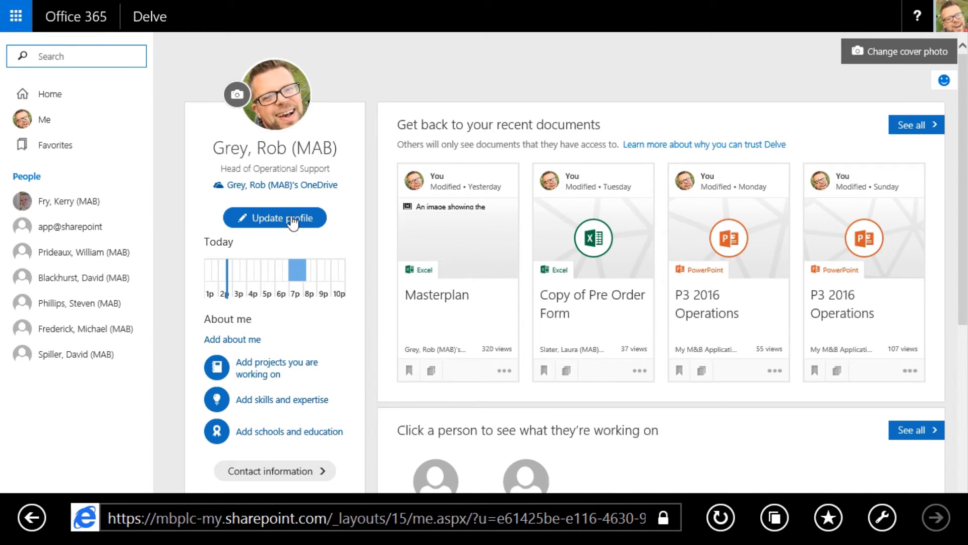
click(292, 229)
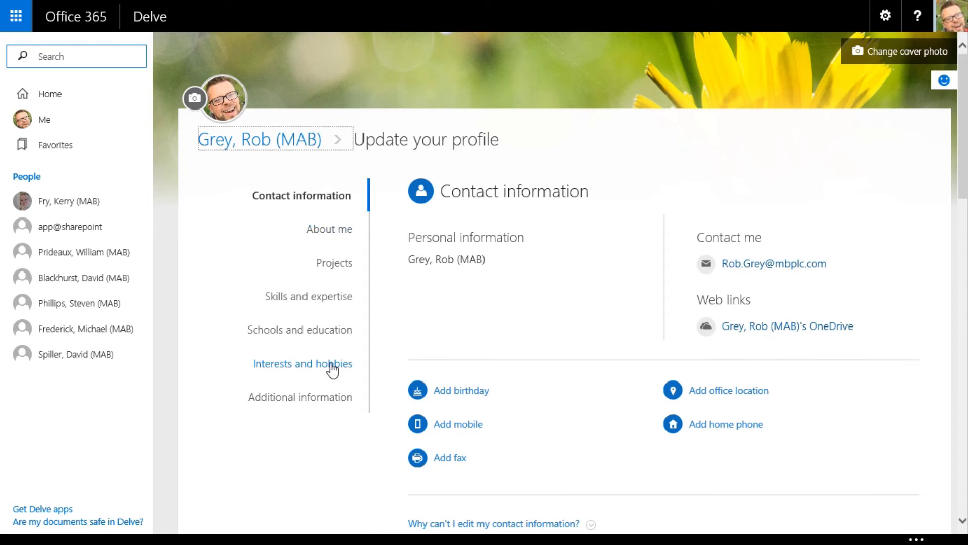
click(318, 399)
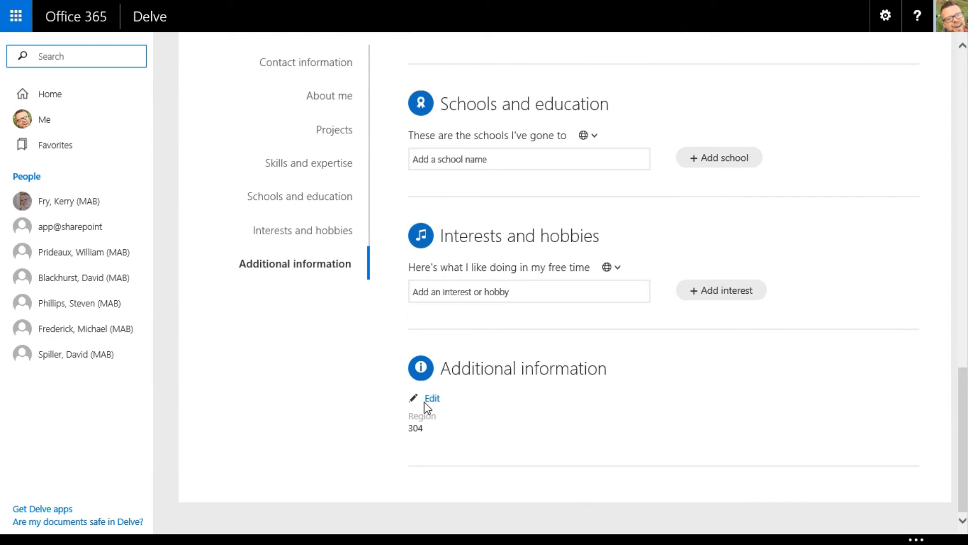
click(429, 399)
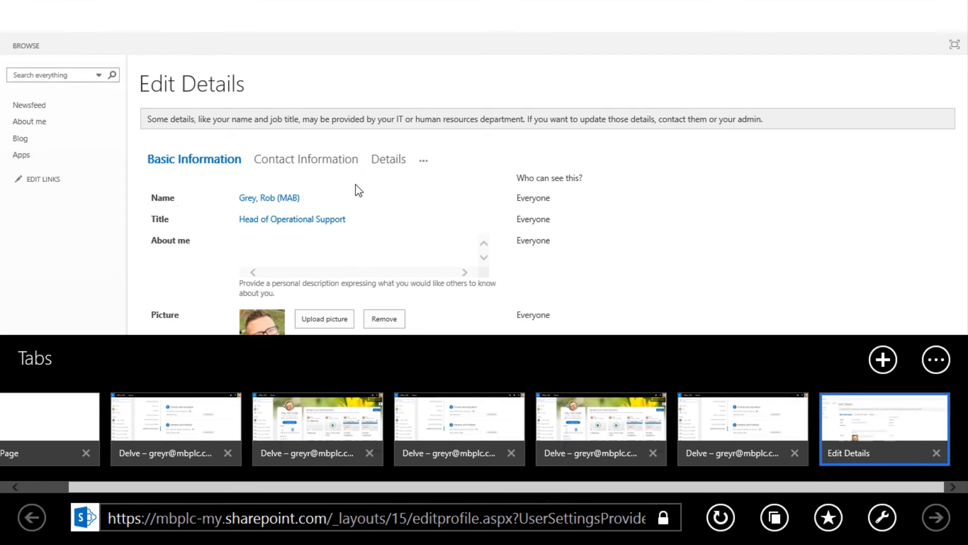
Set the Region custom property to 304, save the profile changes and acknowledge the save notice
click(424, 162)
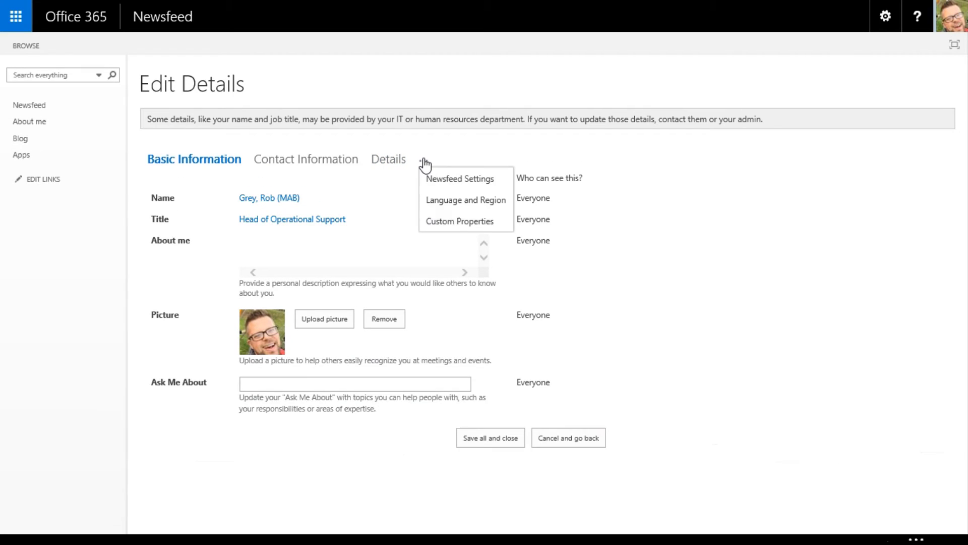
click(442, 222)
click(392, 224)
key(BackSpace)
text(4)
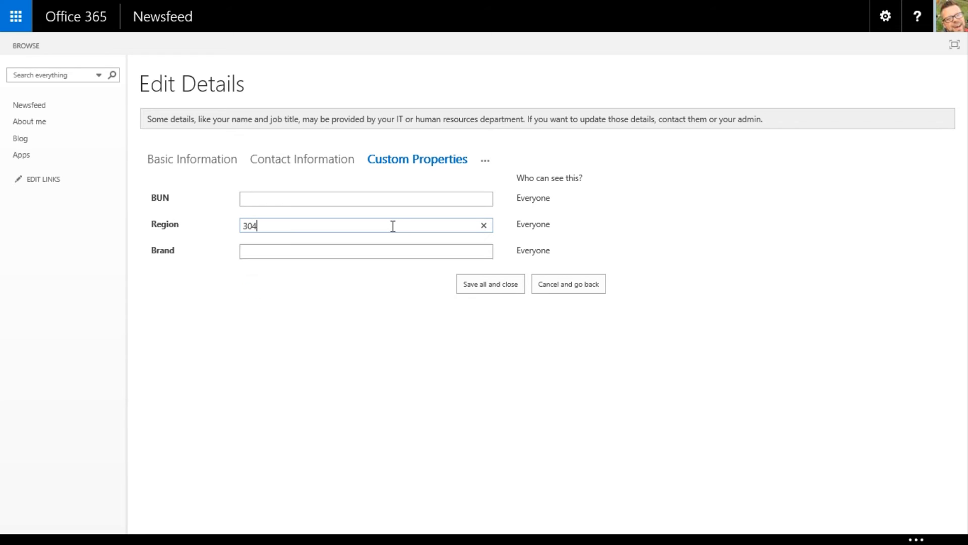
click(458, 287)
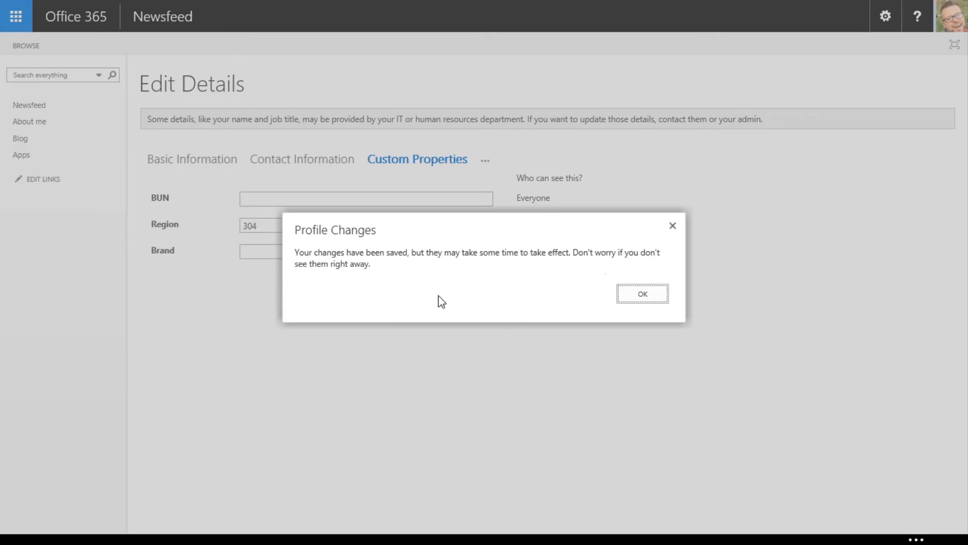
click(631, 299)
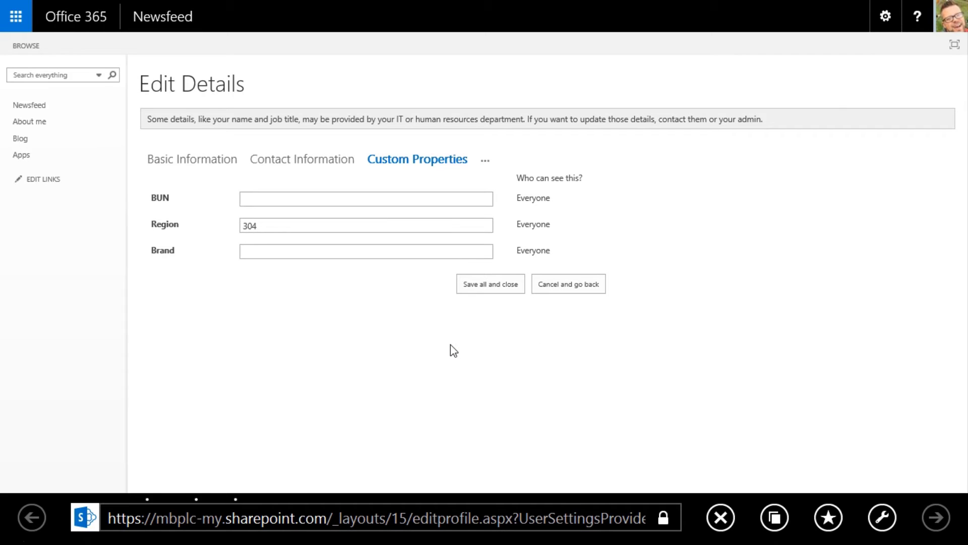